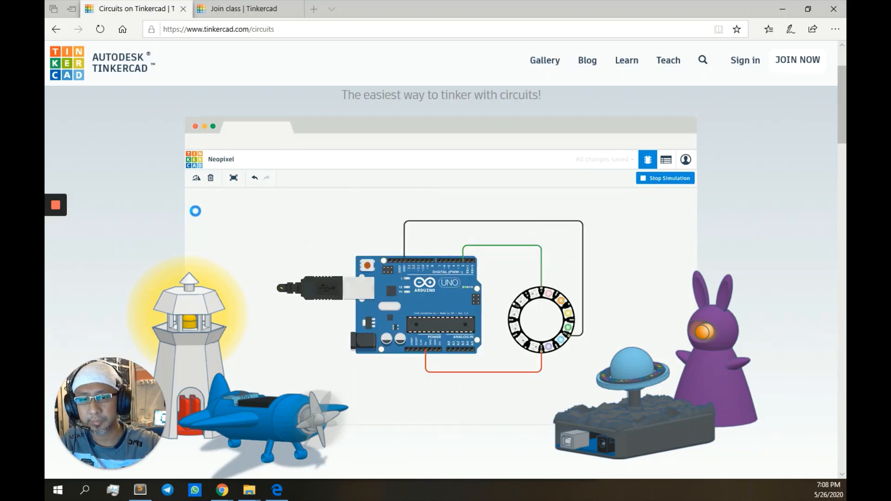
Step: Look up the class joining details, then enter the teacher-assigned student nickname on the join page
{"action": "left_click", "coordinate": [55, 232]}
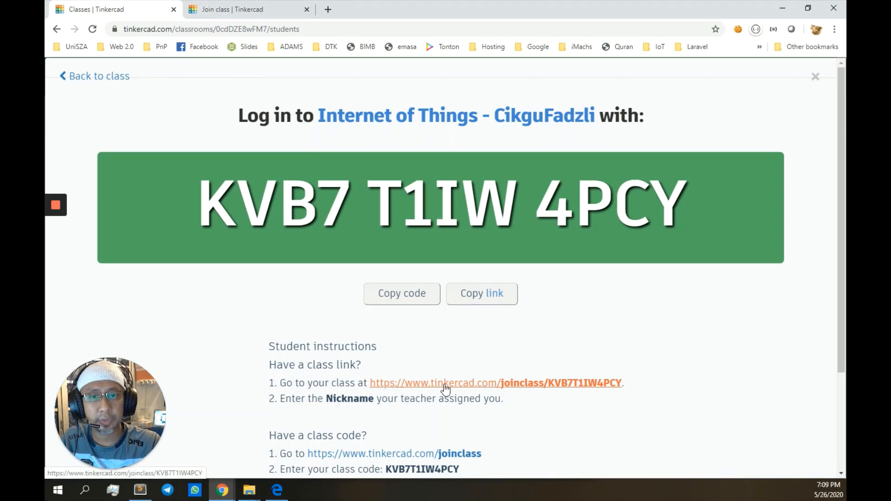
{"action": "left_click", "coordinate": [277, 490]}
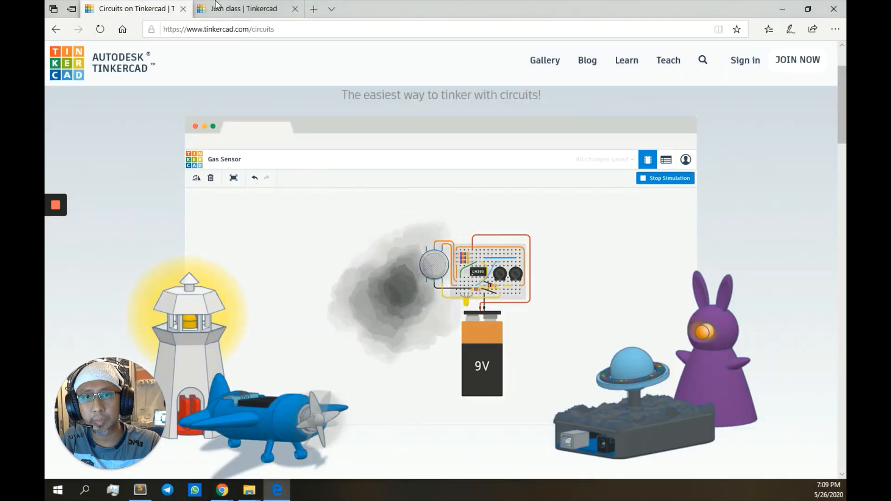
{"action": "left_click", "coordinate": [217, 7]}
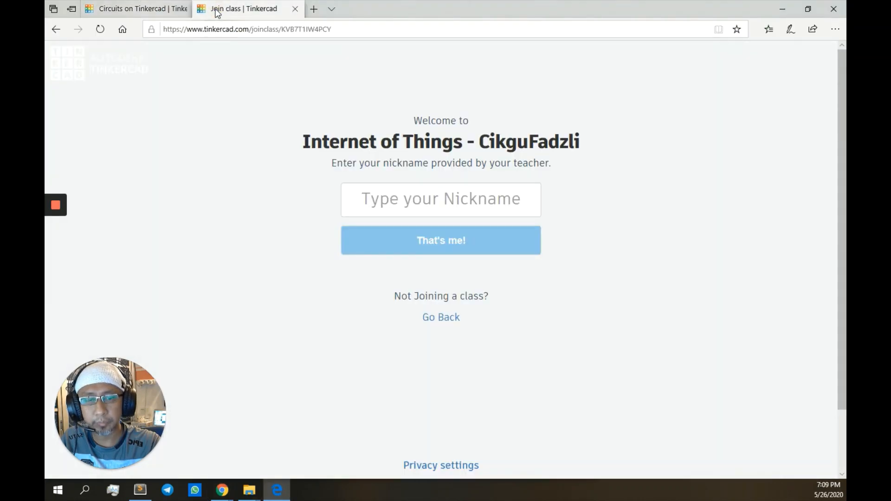
{"action": "left_click", "coordinate": [427, 195]}
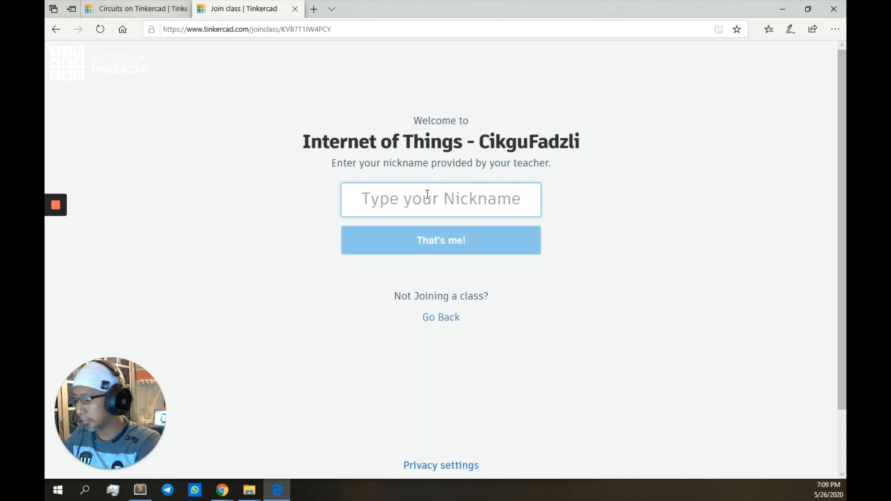
{"action": "type", "text": "cikgu fadzli"}
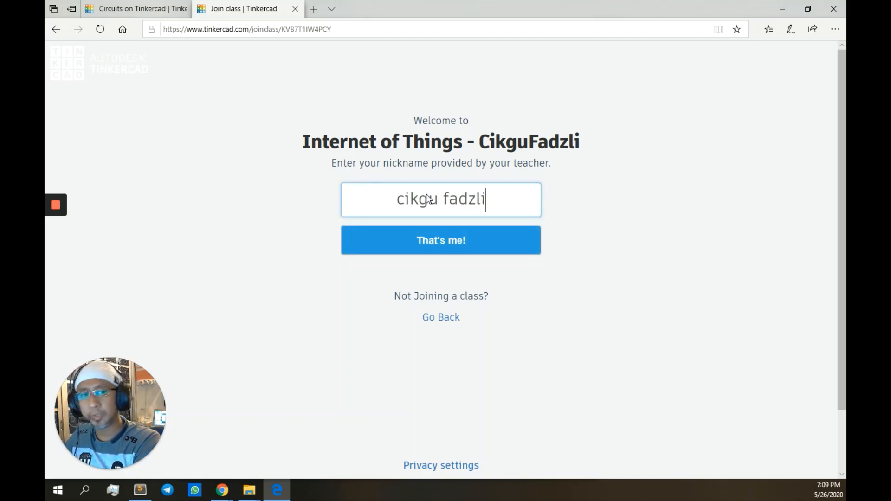
{"action": "key", "text": "BackSpace"}
{"action": "key", "text": "BackSpace"}
{"action": "key", "text": "BackSpace"}
{"action": "key", "text": "BackSpace"}
{"action": "key", "text": "BackSpace"}
{"action": "key", "text": "BackSpace"}
{"action": "key", "text": "BackSpace"}
{"action": "type", "text": "f"}
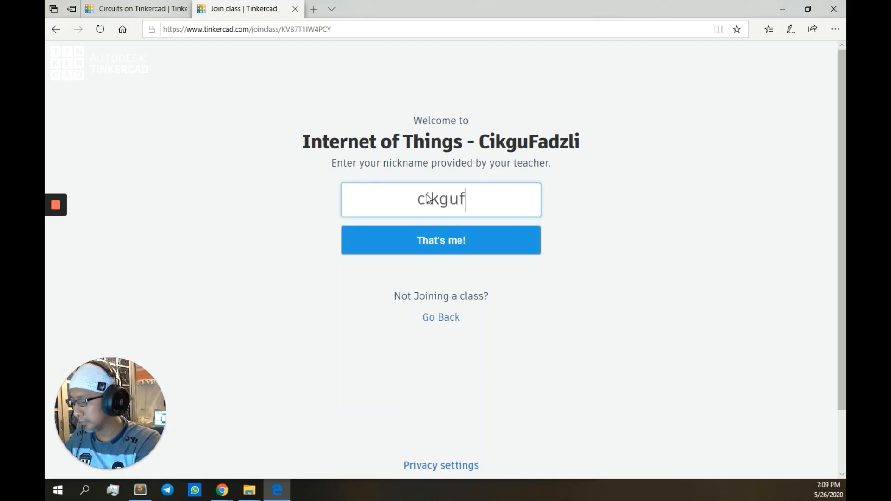
{"action": "type", "text": "adzli123"}
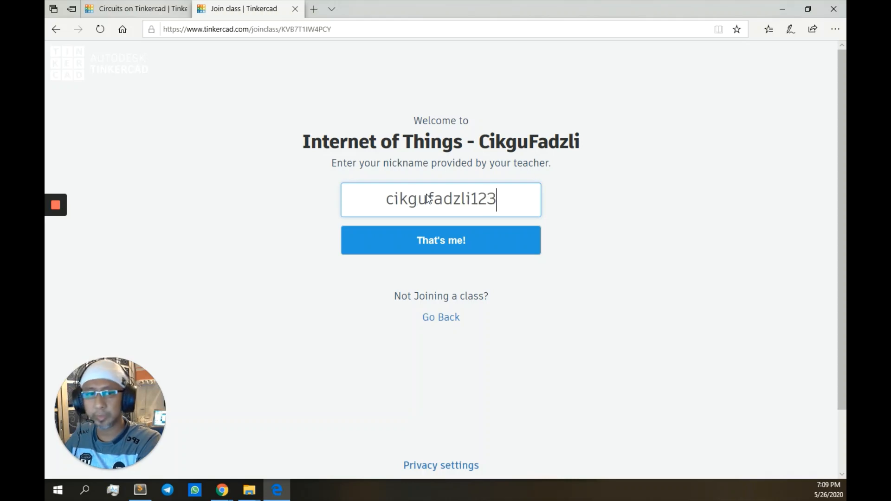
{"action": "type", "text": "4"}
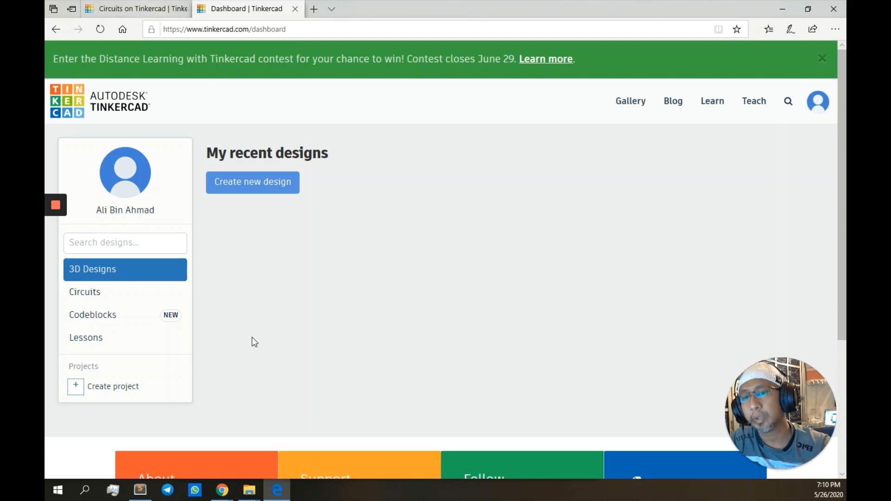
Step: Create a new blank circuit from the dashboard's Circuits list
{"action": "left_click", "coordinate": [116, 297]}
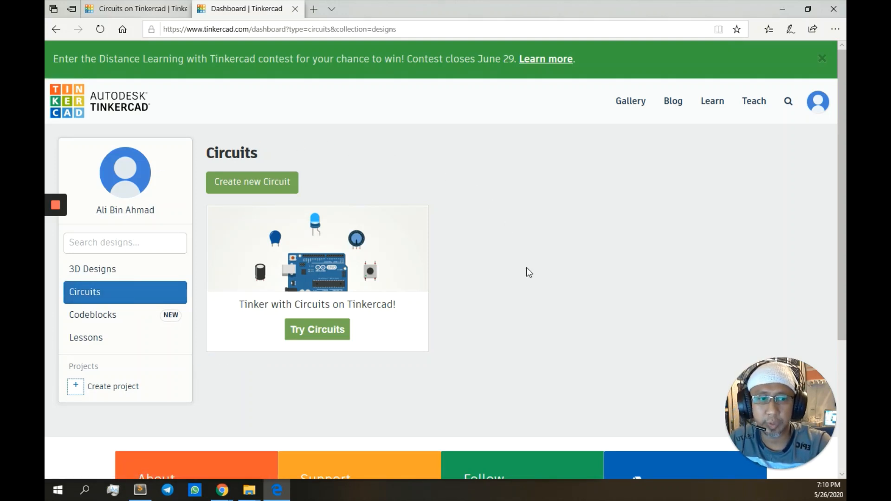
{"action": "left_click", "coordinate": [250, 182]}
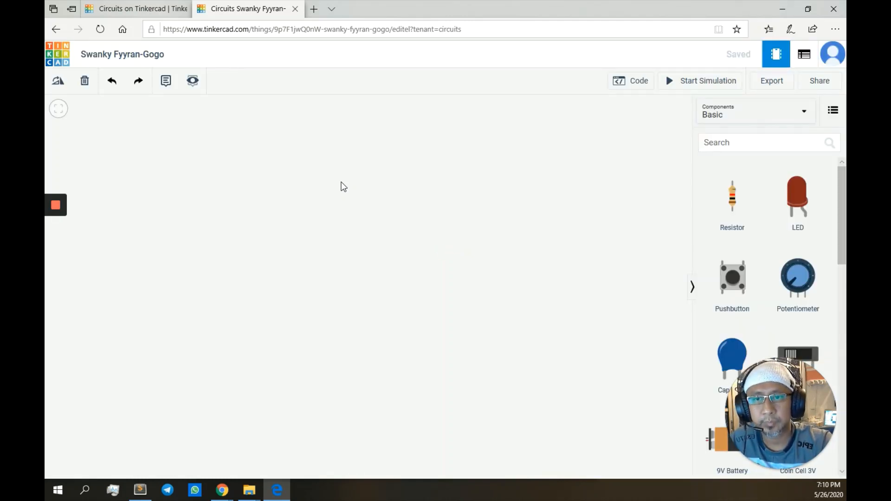
{"action": "mouse_move", "coordinate": [819, 434]}
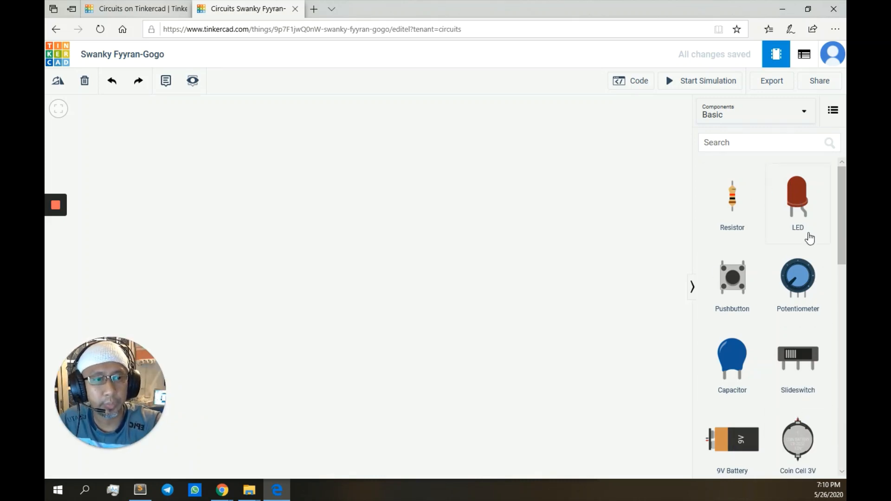
{"action": "left_click_drag", "start_coordinate": [842, 228], "coordinate": [842, 279]}
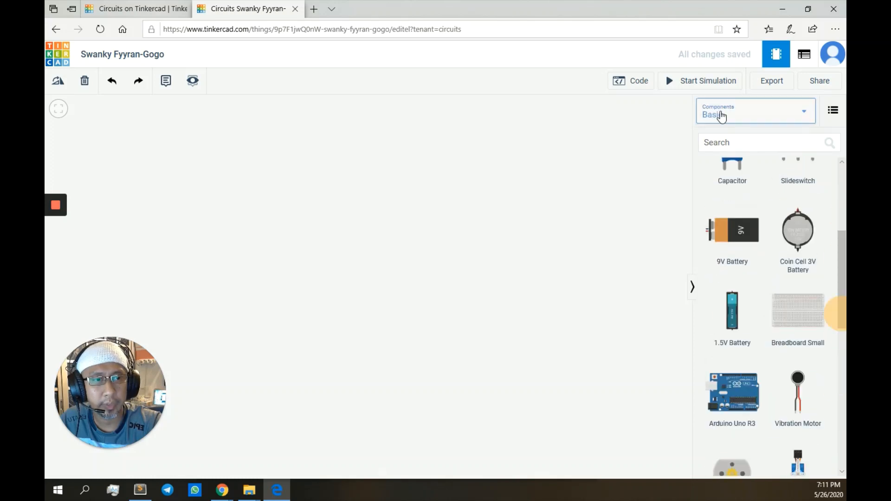
{"action": "left_click", "coordinate": [719, 114]}
{"action": "left_click", "coordinate": [720, 159]}
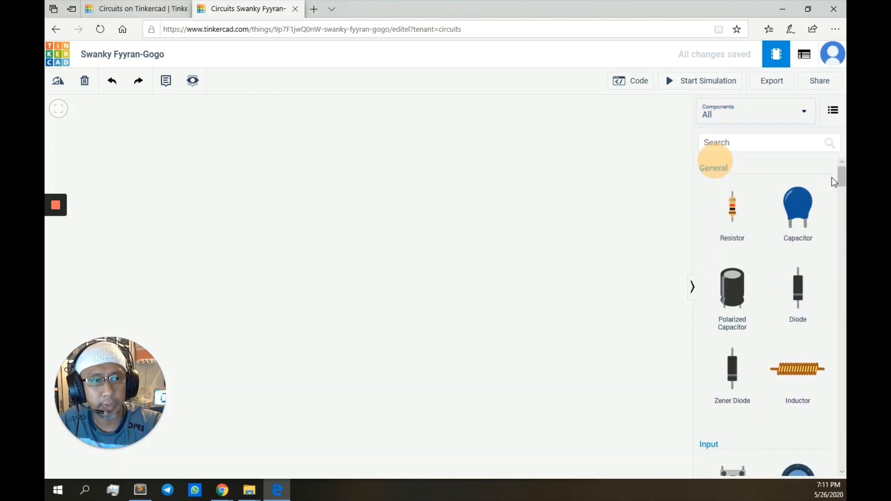
{"action": "left_click_drag", "start_coordinate": [843, 181], "coordinate": [829, 157]}
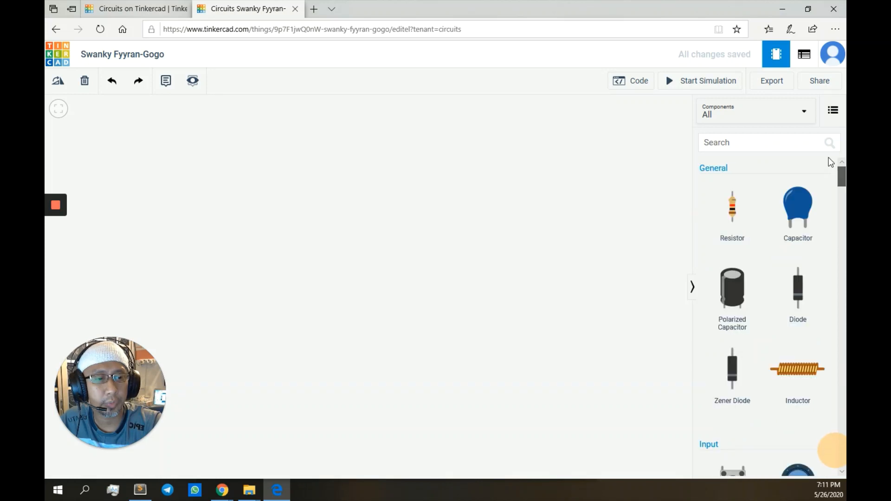
{"action": "left_click", "coordinate": [735, 146]}
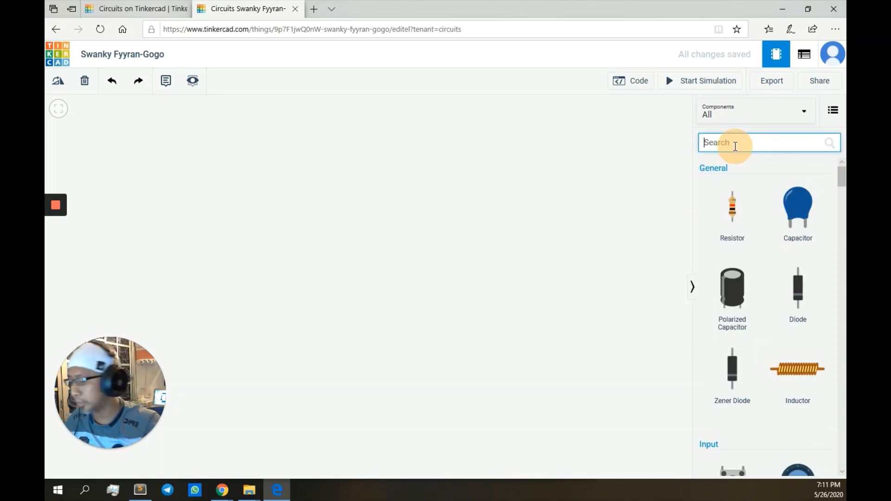
{"action": "type", "text": "uno"}
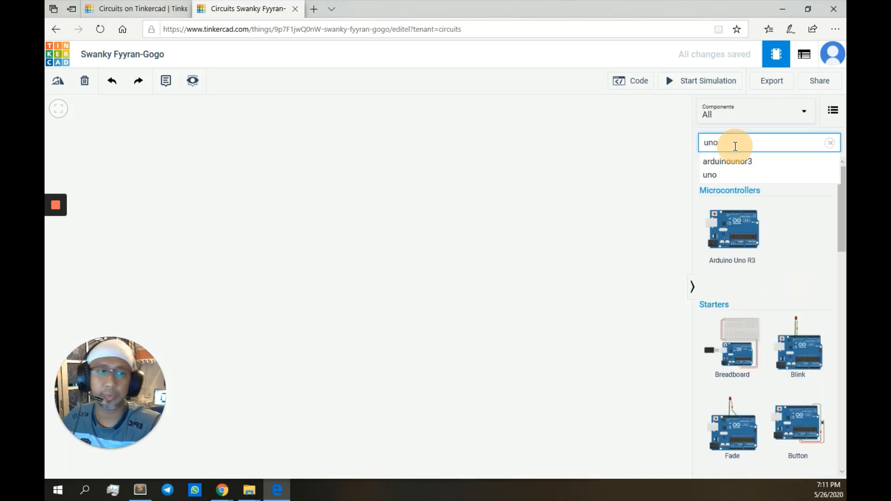
{"action": "left_click", "coordinate": [830, 143]}
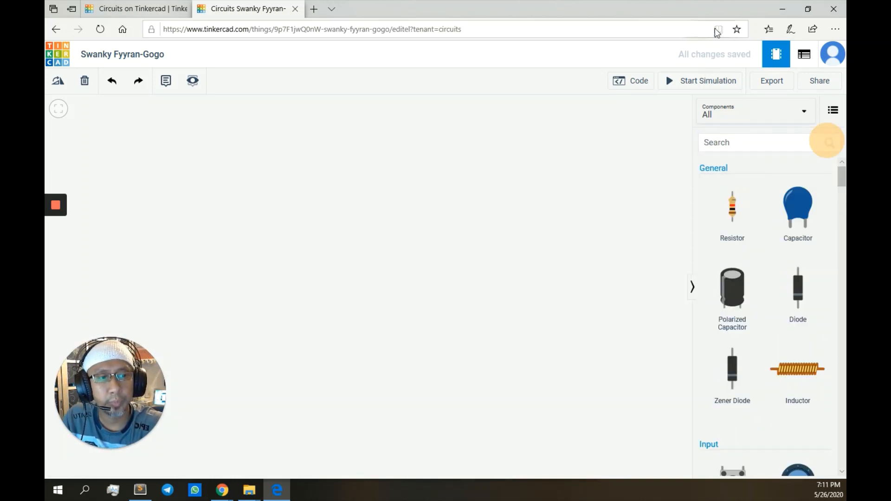
{"action": "left_click", "coordinate": [742, 112]}
{"action": "left_click", "coordinate": [741, 153]}
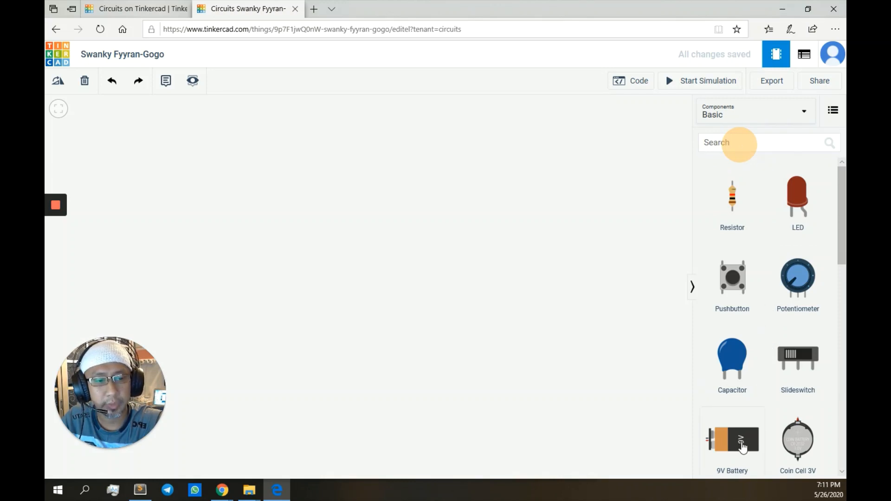
Step: Place a 9V battery on the canvas with a red LED above it
{"action": "left_click", "coordinate": [720, 441]}
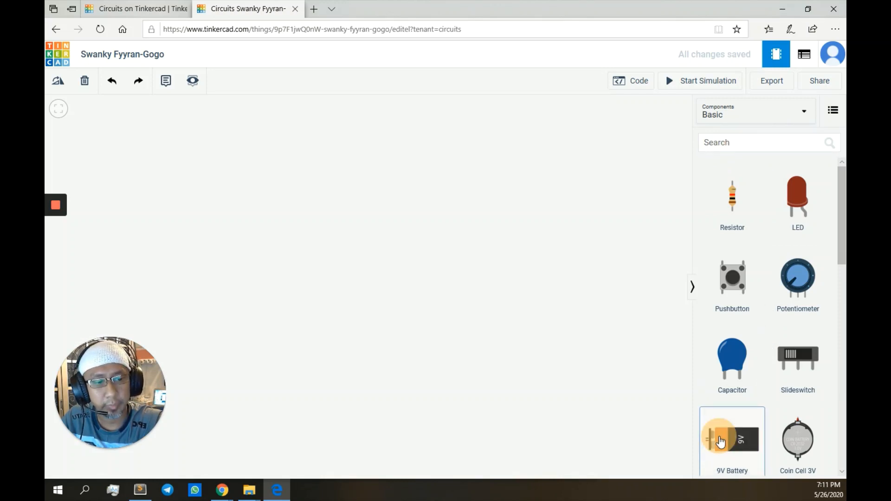
{"action": "left_click_drag", "start_coordinate": [720, 441], "coordinate": [364, 278]}
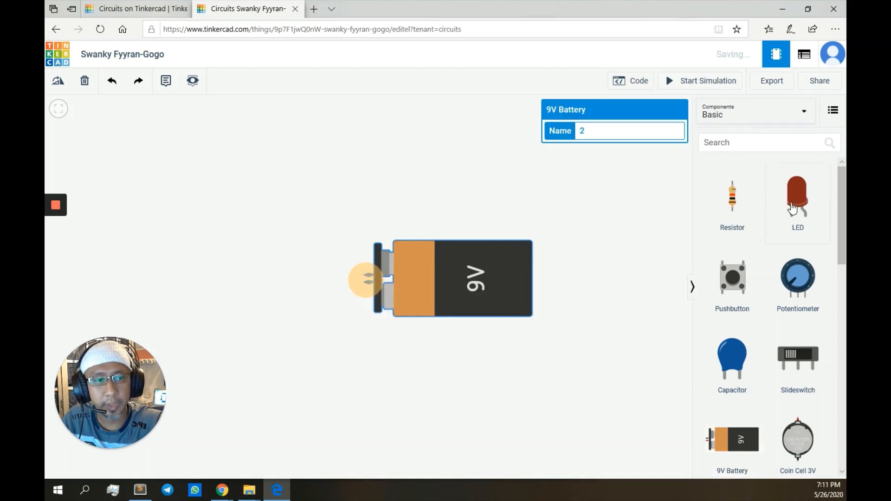
{"action": "left_click", "coordinate": [799, 205]}
{"action": "left_click_drag", "start_coordinate": [566, 196], "coordinate": [417, 151]}
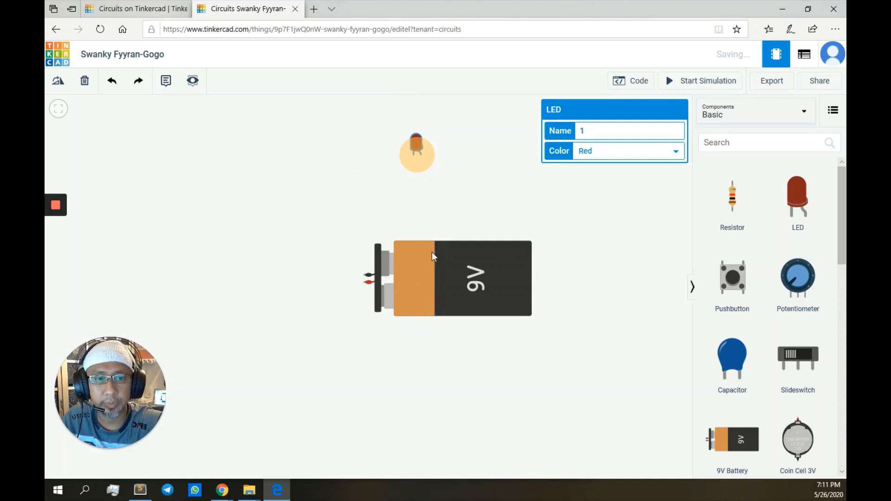
Step: Rotate the 9V battery upright with three turns and move it just beneath the LED
{"action": "left_click", "coordinate": [446, 283]}
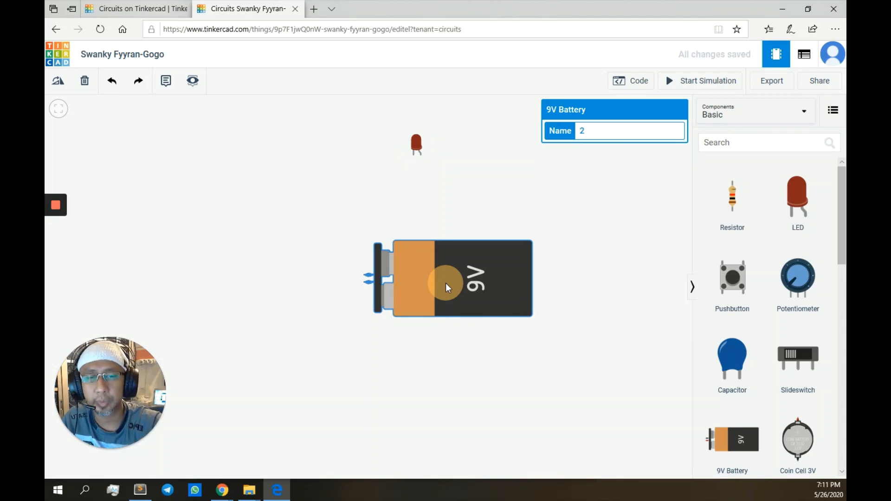
{"action": "left_click", "coordinate": [58, 83]}
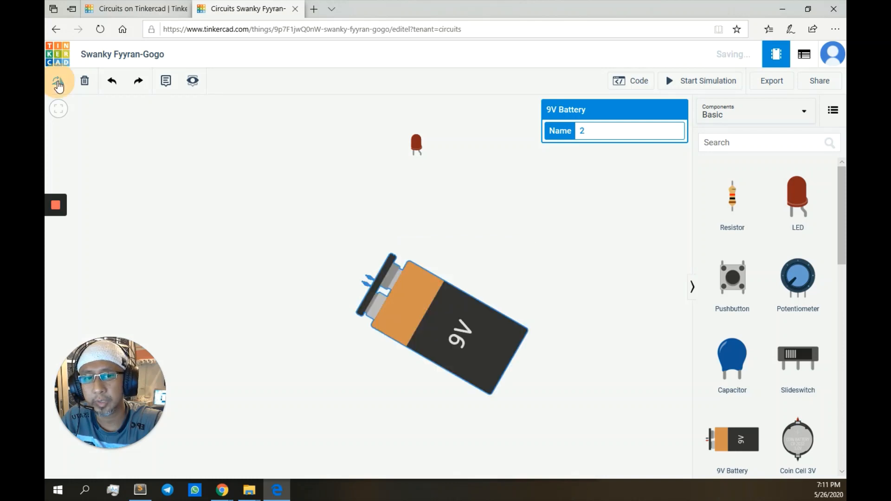
{"action": "left_click", "coordinate": [58, 84]}
{"action": "left_click", "coordinate": [58, 83]}
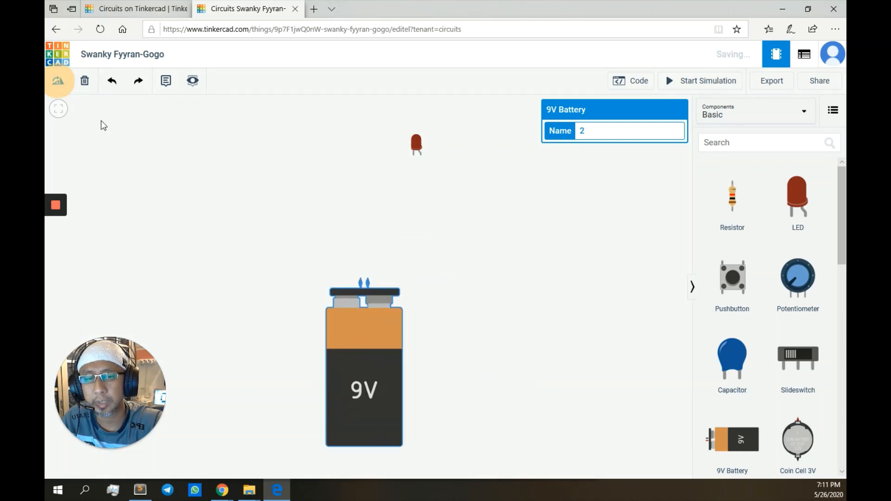
{"action": "left_click_drag", "start_coordinate": [369, 357], "coordinate": [395, 298]}
{"action": "left_click", "coordinate": [416, 144]}
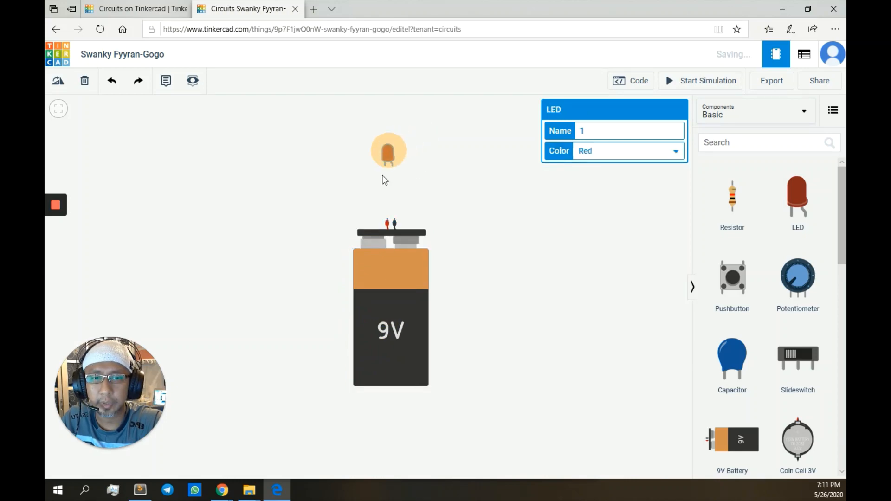
{"action": "left_click", "coordinate": [423, 181]}
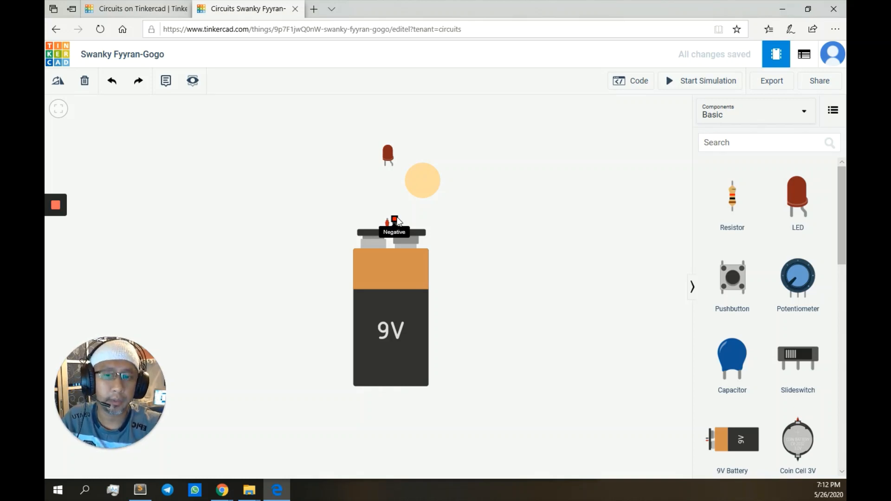
Step: Wire the LED's anode to the battery's positive terminal with a red wire
{"action": "left_click", "coordinate": [392, 163]}
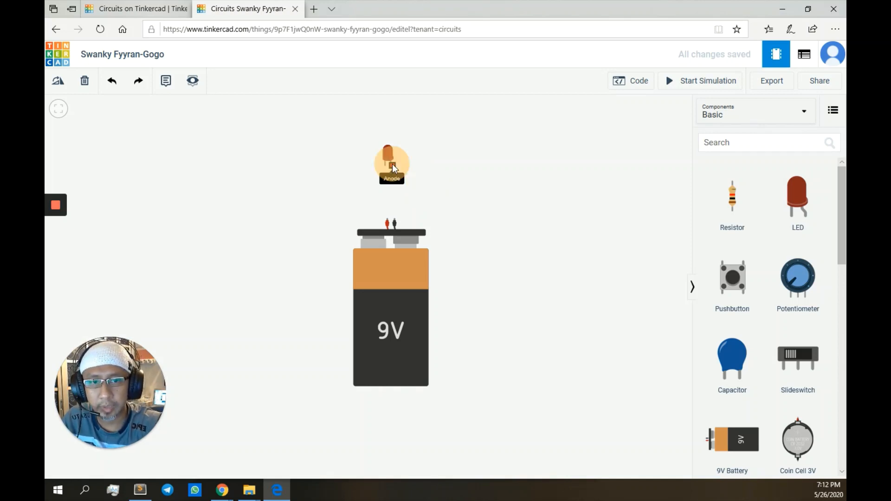
{"action": "left_click", "coordinate": [387, 219]}
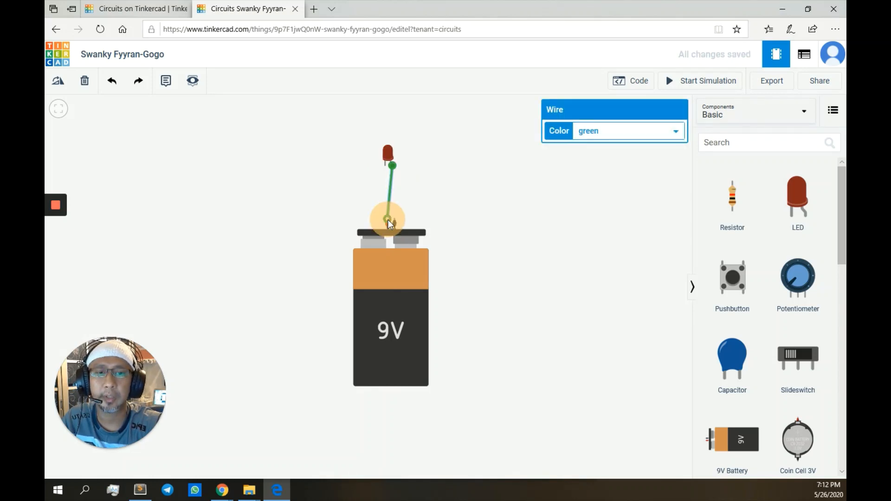
{"action": "left_click", "coordinate": [629, 133]}
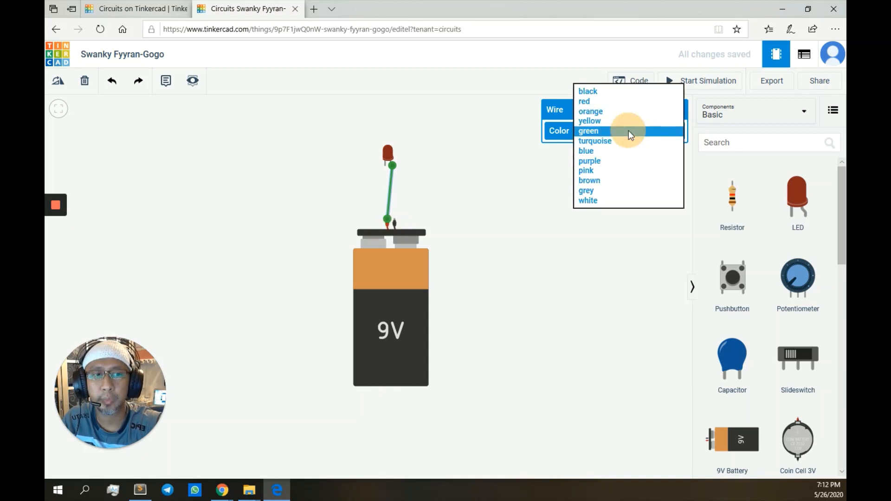
{"action": "left_click", "coordinate": [634, 102]}
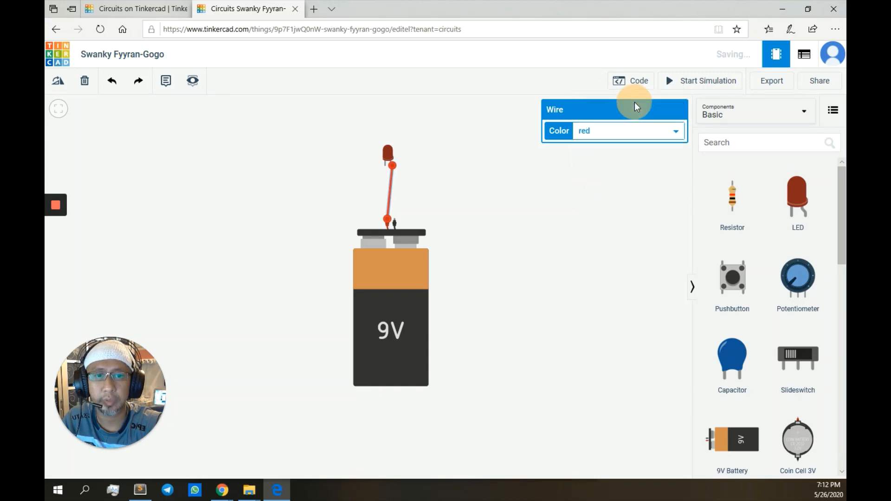
Step: Add a black wire joining the LED's other leg to the battery's negative terminal
{"action": "left_click", "coordinate": [394, 218]}
{"action": "left_click", "coordinate": [385, 164]}
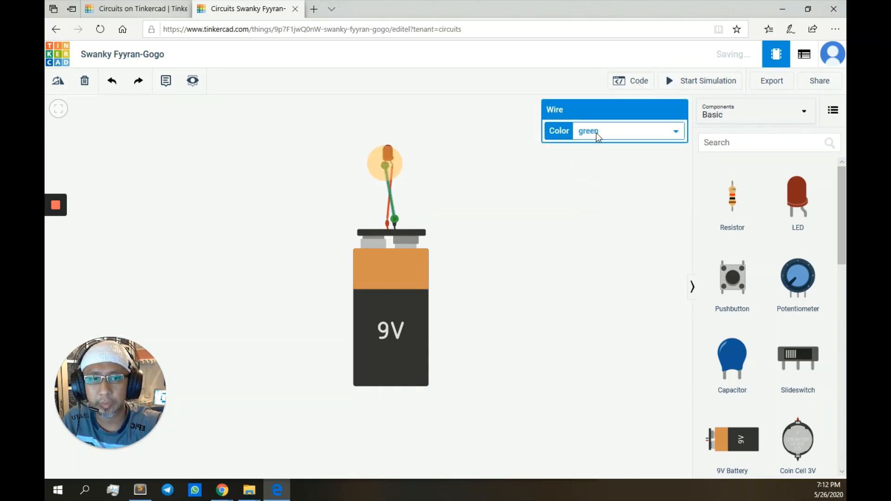
{"action": "left_click", "coordinate": [597, 134]}
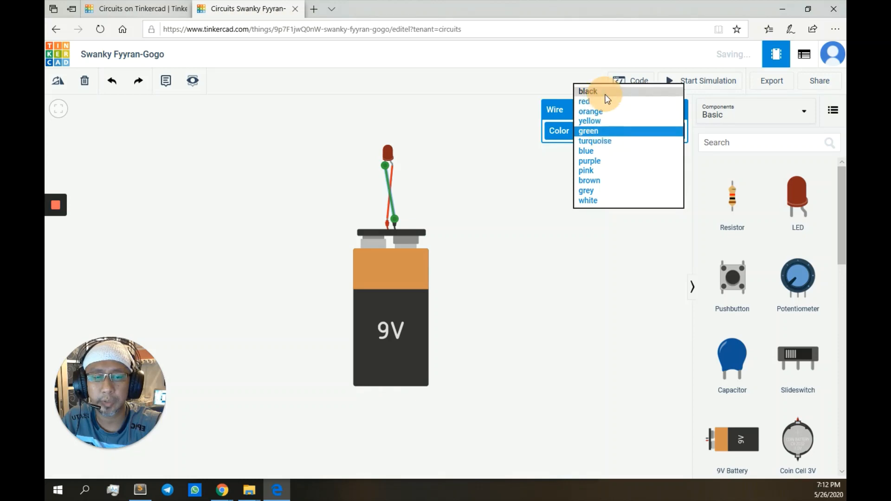
{"action": "left_click", "coordinate": [606, 92]}
{"action": "left_click", "coordinate": [498, 233]}
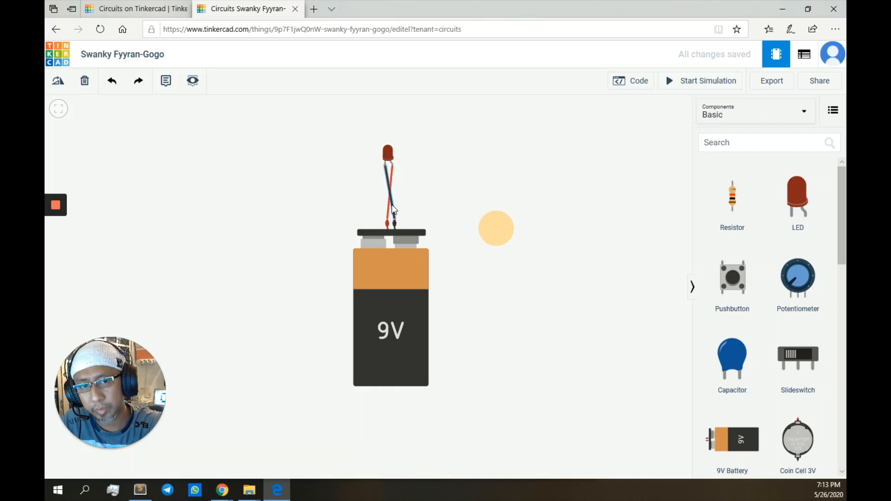
Step: Nudge the 9V battery into place, delete the red wire, and briefly run the simulation
{"action": "left_click_drag", "start_coordinate": [398, 269], "coordinate": [388, 264]}
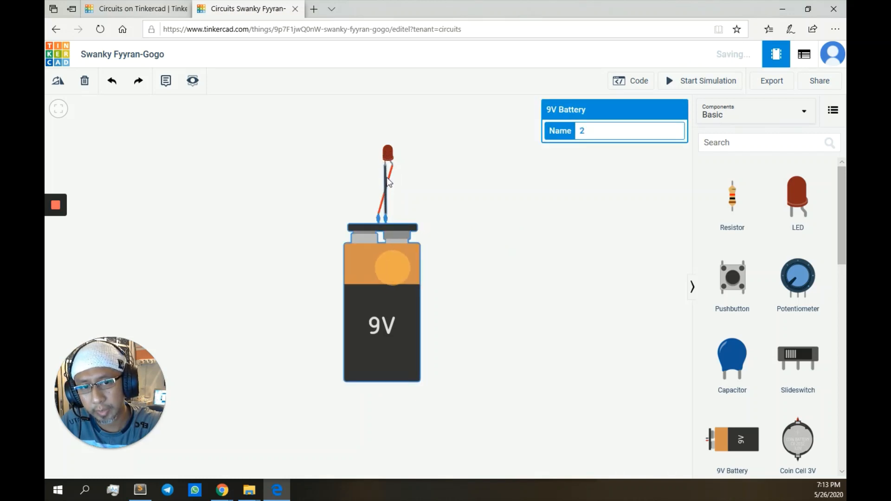
{"action": "left_click", "coordinate": [410, 207]}
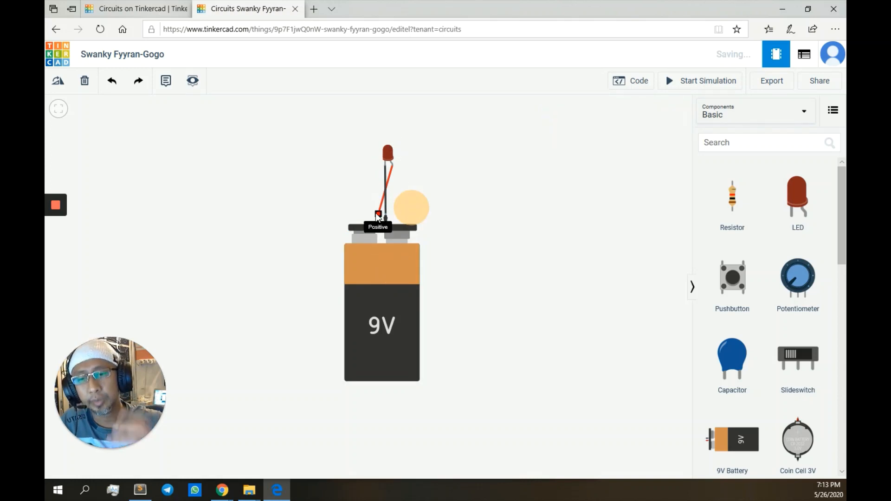
{"action": "left_click_drag", "start_coordinate": [377, 250], "coordinate": [385, 253]}
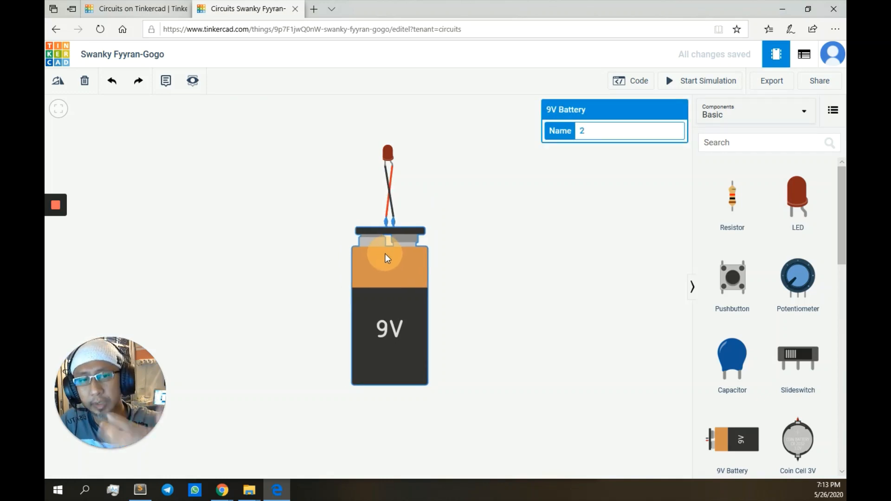
{"action": "left_click", "coordinate": [392, 171]}
{"action": "key", "text": "Delete"}
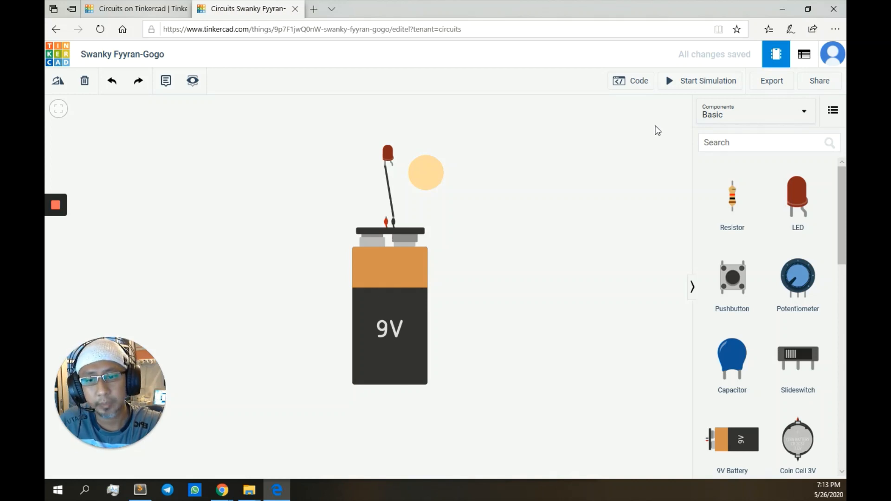
{"action": "left_click", "coordinate": [685, 88]}
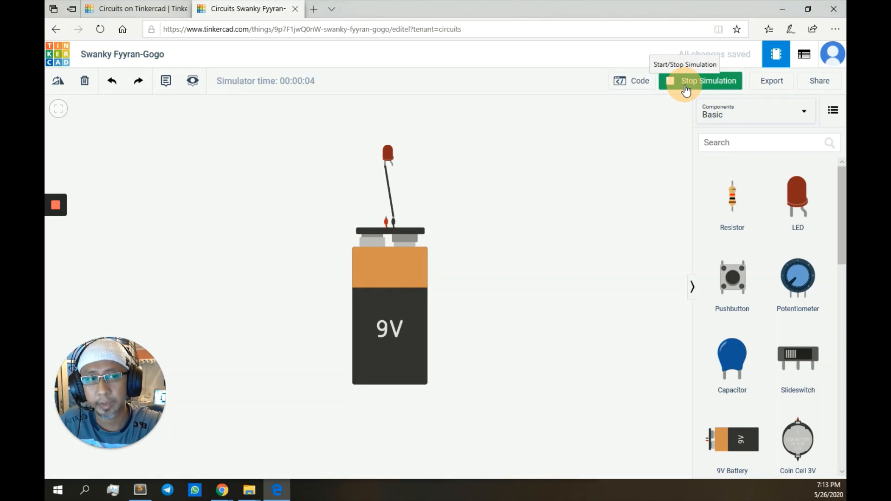
{"action": "left_click", "coordinate": [685, 88]}
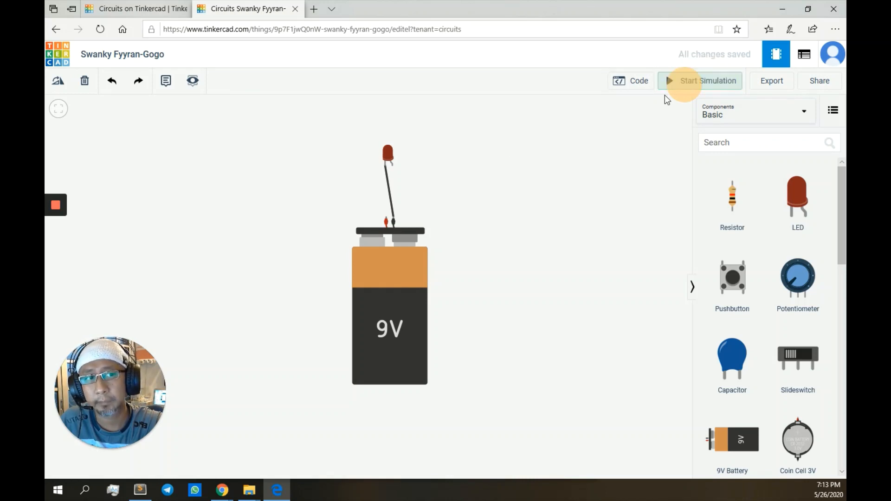
Step: Draw a new red wire from the LED's anode to the battery's positive terminal
{"action": "left_click", "coordinate": [392, 167]}
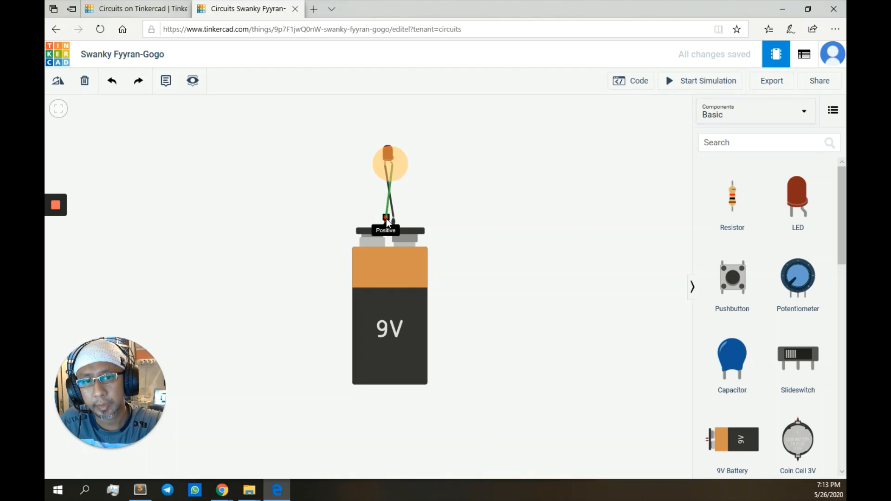
{"action": "left_click", "coordinate": [387, 218]}
{"action": "left_click", "coordinate": [612, 131]}
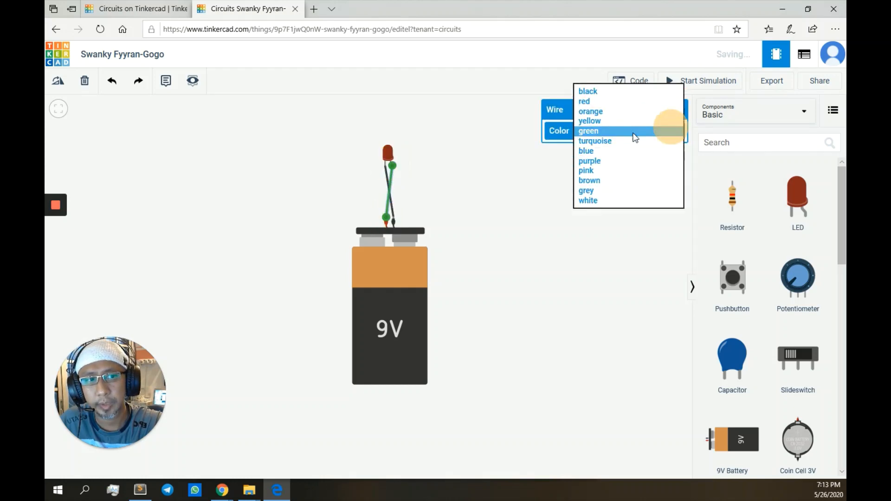
{"action": "left_click", "coordinate": [631, 103]}
{"action": "left_click", "coordinate": [514, 240]}
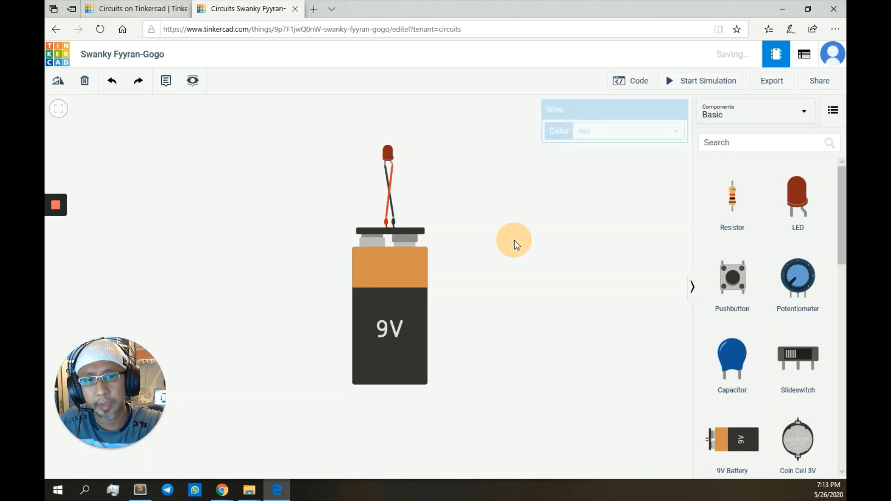
{"action": "left_click", "coordinate": [694, 85]}
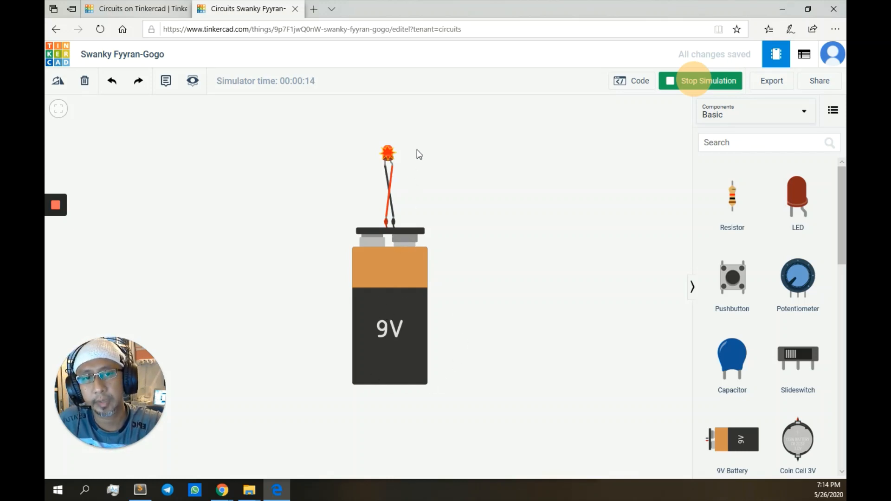
{"action": "mouse_move", "coordinate": [392, 155]}
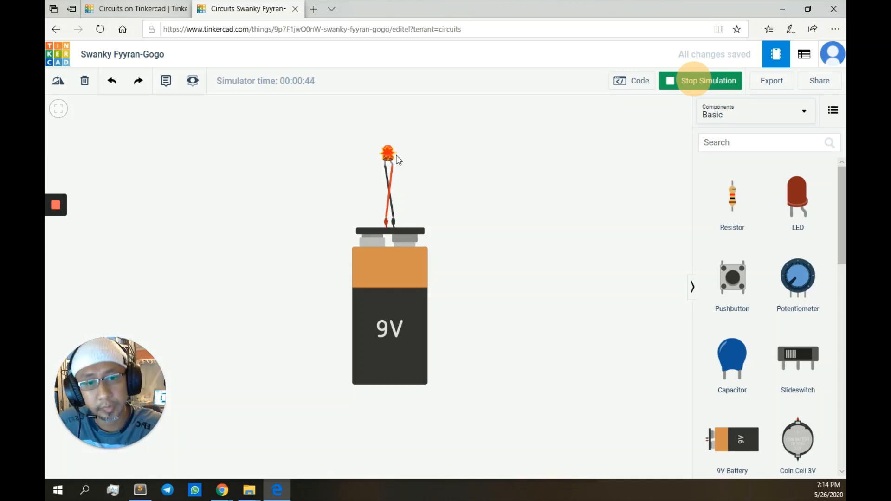
{"action": "left_click", "coordinate": [670, 84]}
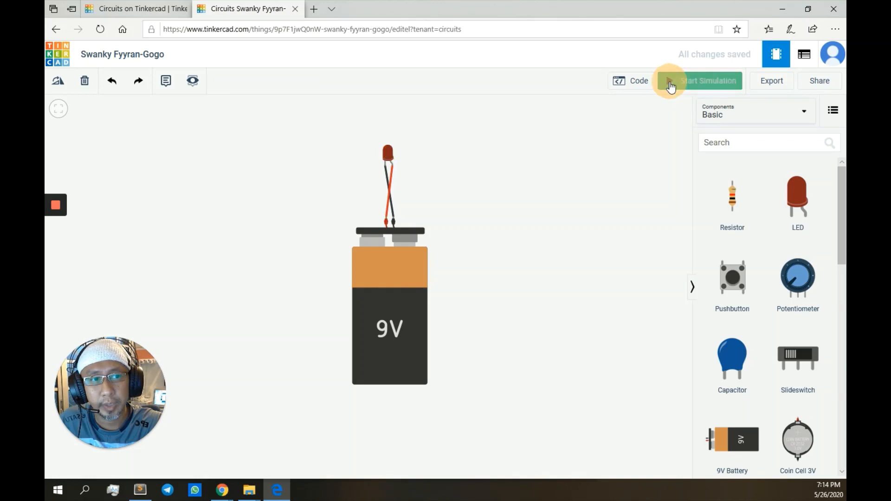
Step: Delete the red wire and attach a 1 kΩ resistor to the LED's leg
{"action": "left_click", "coordinate": [391, 176]}
{"action": "key", "text": "Delete"}
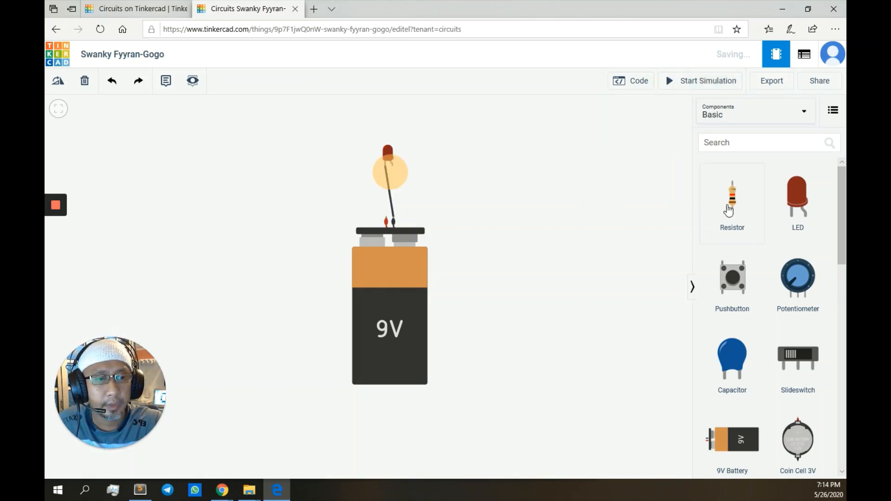
{"action": "left_click_drag", "start_coordinate": [734, 207], "coordinate": [466, 185]}
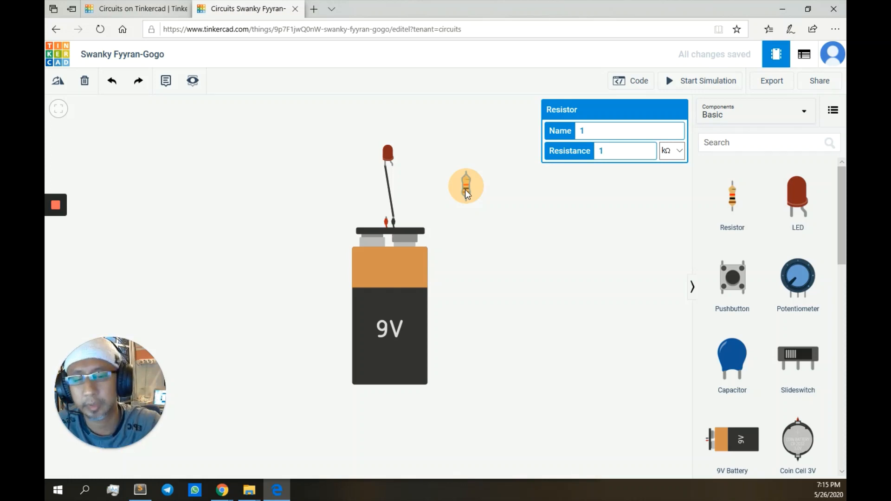
{"action": "left_click", "coordinate": [544, 191]}
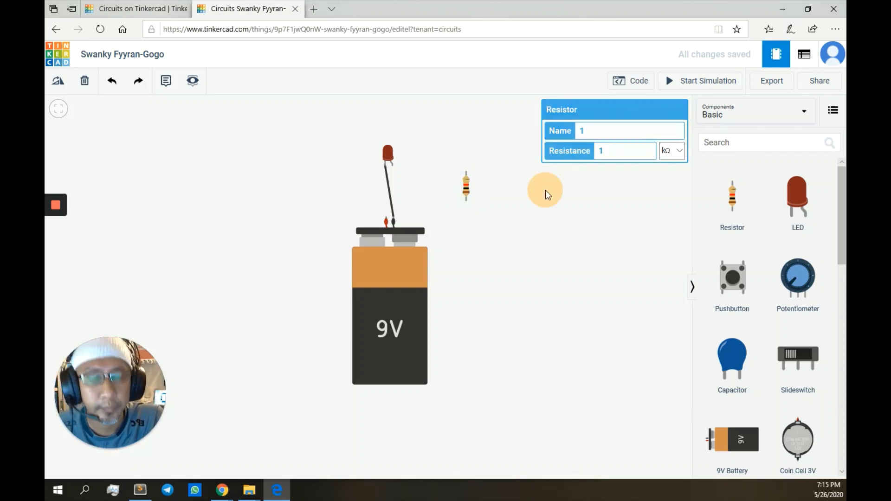
{"action": "left_click", "coordinate": [467, 188]}
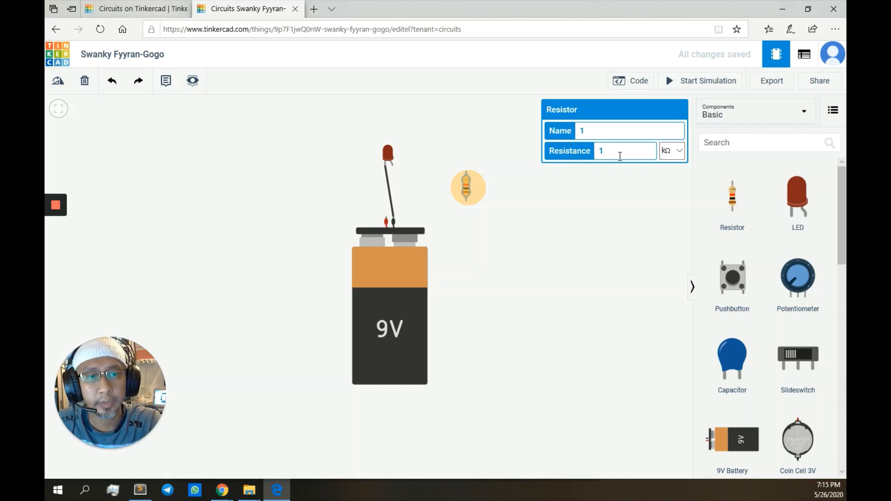
{"action": "left_click", "coordinate": [605, 152]}
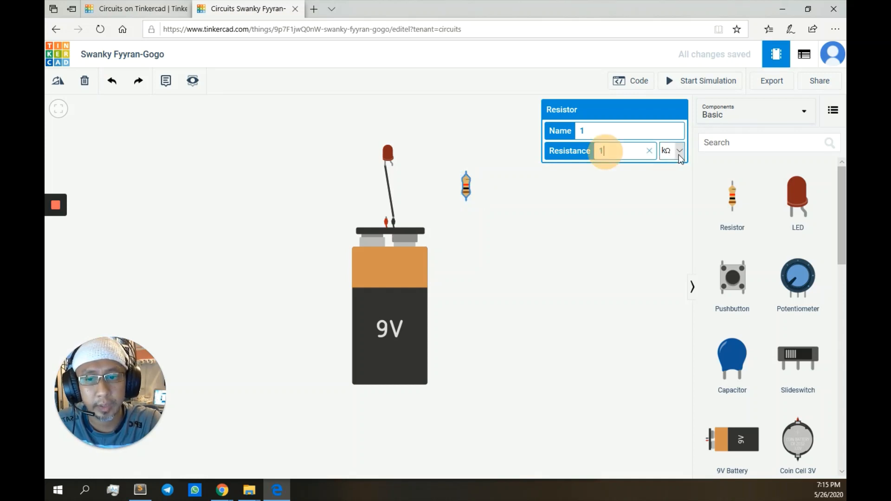
{"action": "left_click", "coordinate": [466, 186]}
{"action": "left_click_drag", "start_coordinate": [465, 183], "coordinate": [392, 174]}
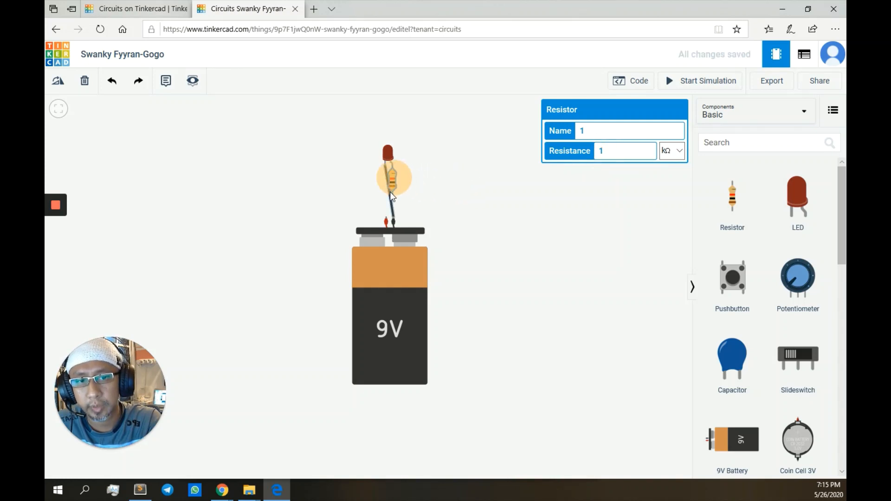
Step: Connect the resistor's free end to the battery's positive terminal with a red wire
{"action": "left_click", "coordinate": [392, 193]}
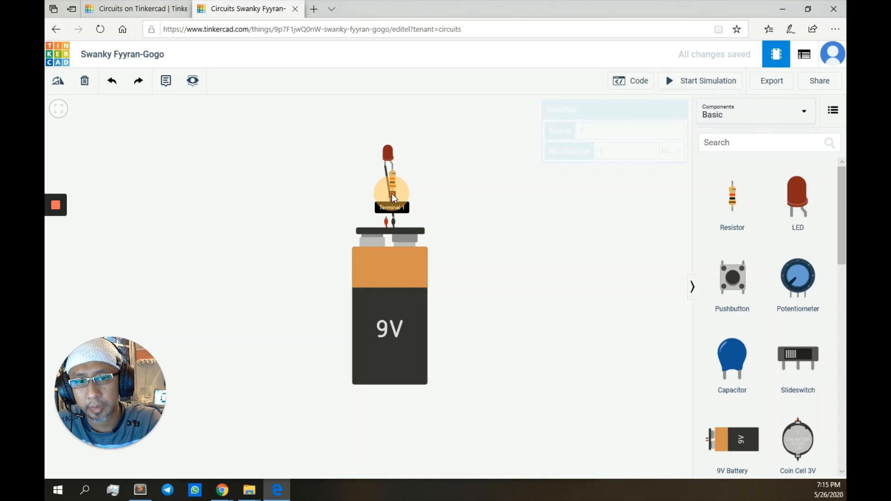
{"action": "left_click", "coordinate": [386, 217]}
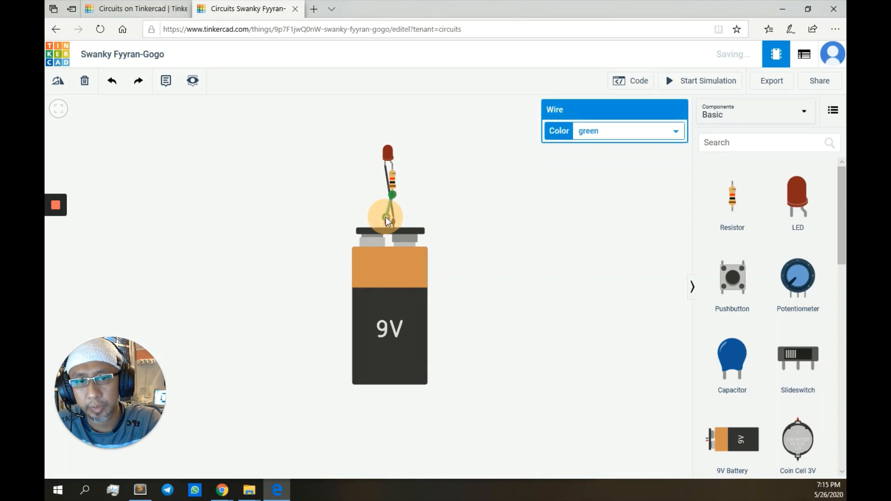
{"action": "left_click", "coordinate": [654, 130]}
{"action": "left_click", "coordinate": [636, 101]}
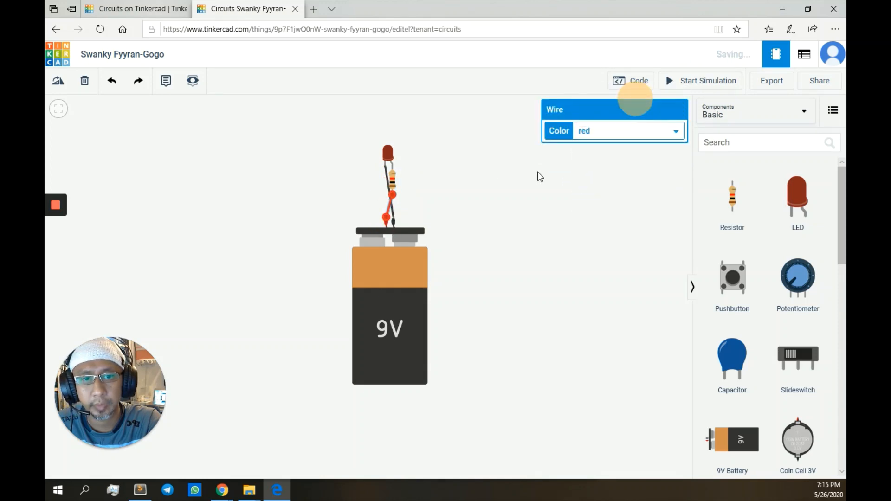
{"action": "left_click", "coordinate": [537, 173]}
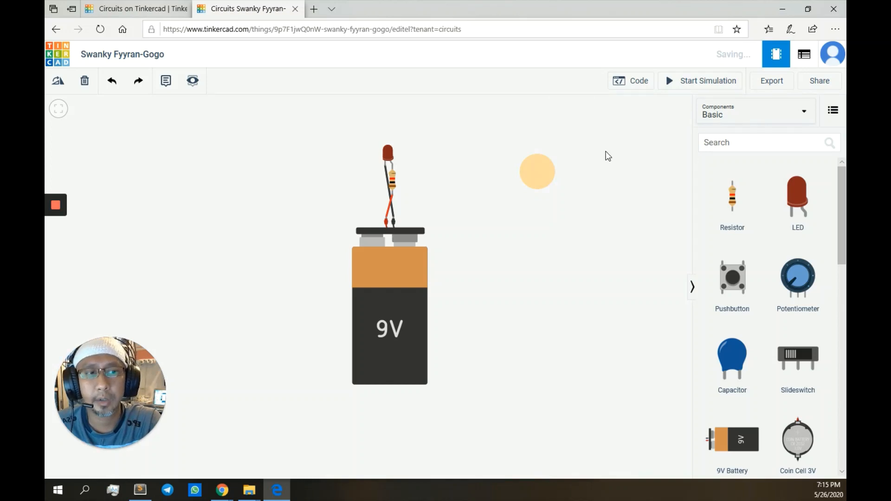
{"action": "left_click", "coordinate": [709, 82]}
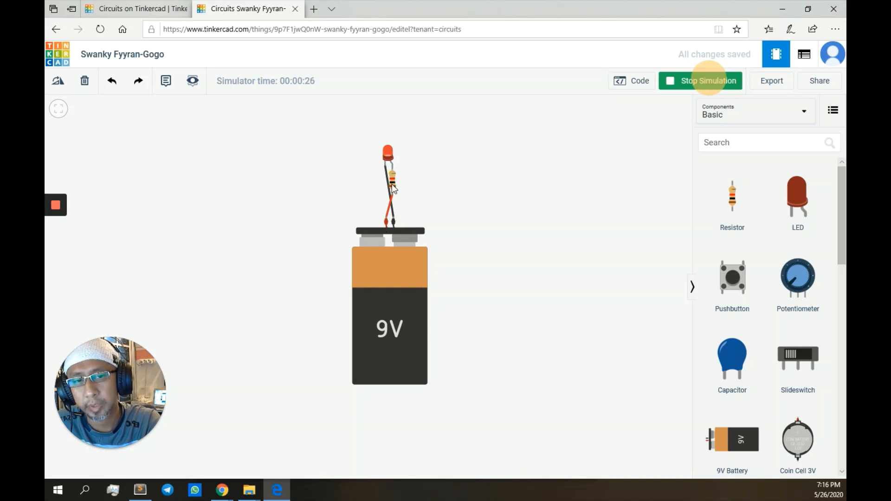
{"action": "left_click", "coordinate": [393, 197]}
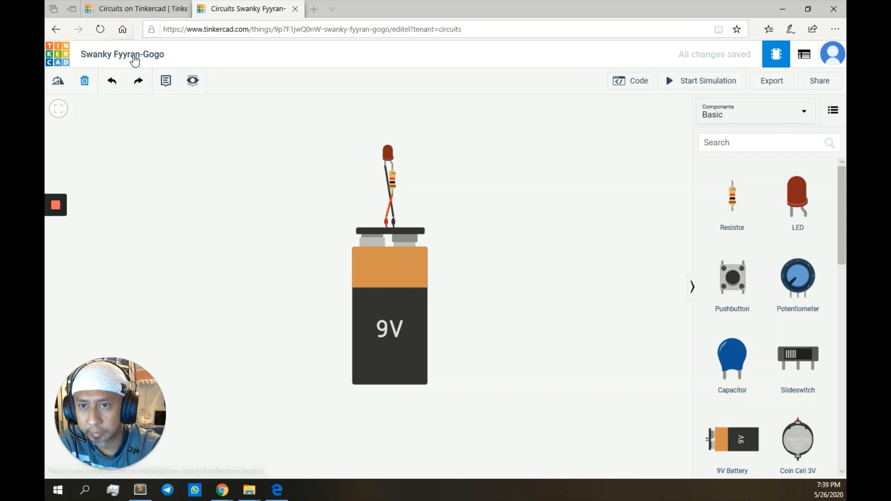
Step: Retitle 'Swanky Fyyran-Gogo' as '1st Project', replacing an initial 'Projek Pertama' entry
{"action": "left_click", "coordinate": [134, 54]}
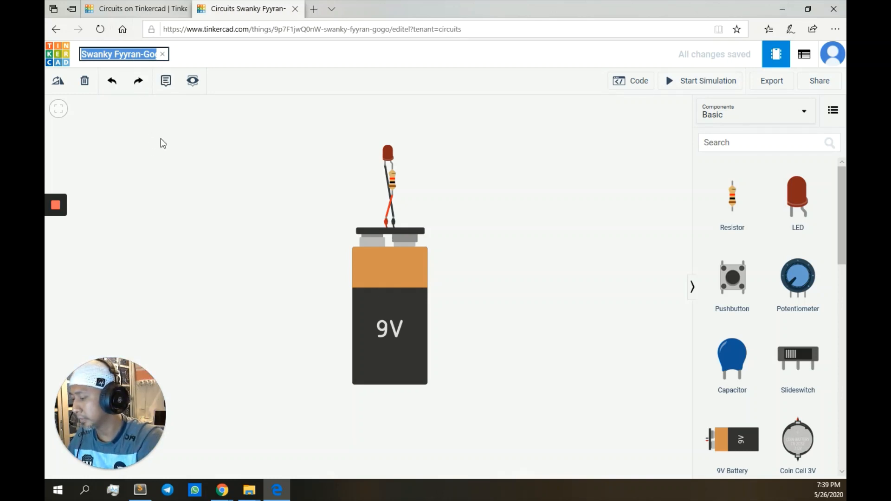
{"action": "type", "text": "Projek Pe"}
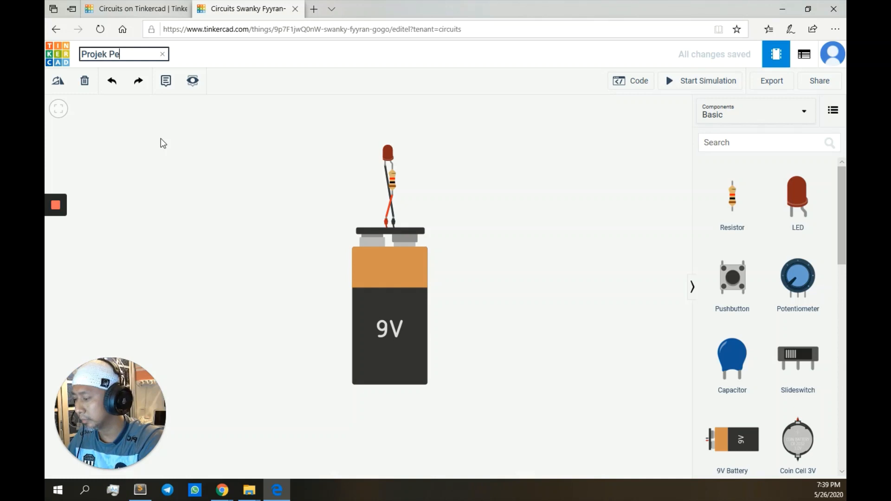
{"action": "type", "text": "rtama"}
{"action": "key", "text": "Return"}
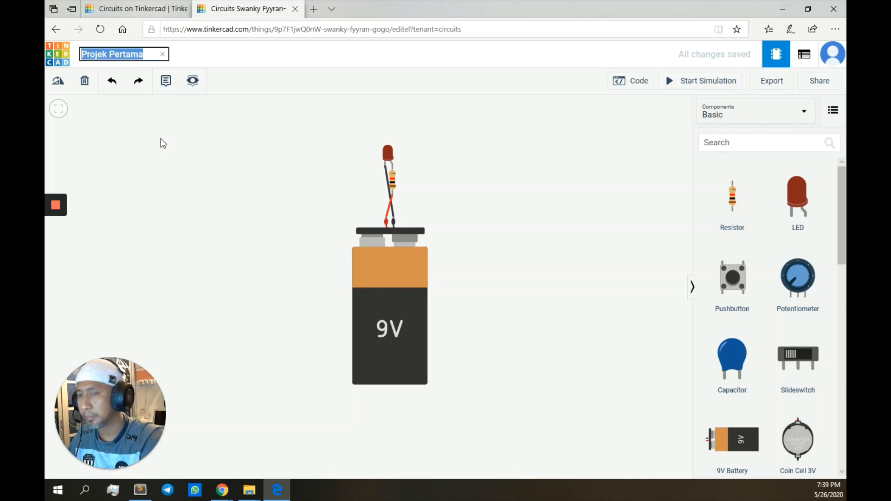
{"action": "type", "text": "1st Pro"}
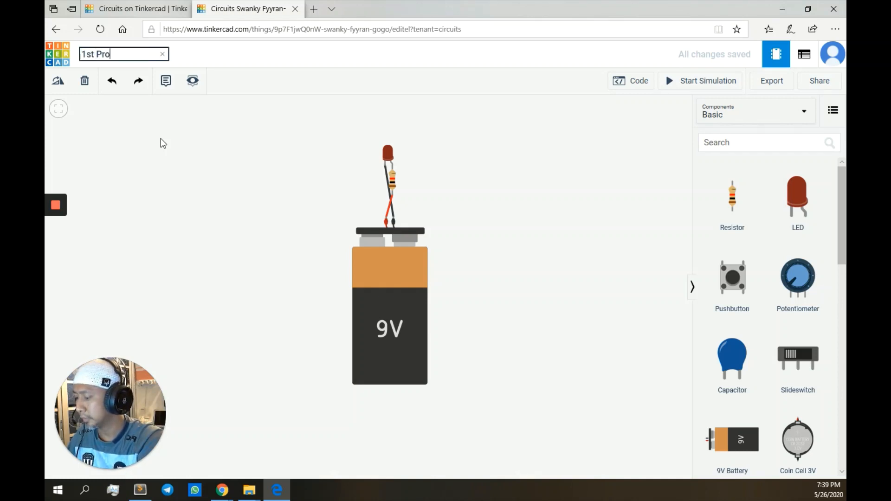
{"action": "type", "text": "ject"}
{"action": "key", "text": "Escape"}
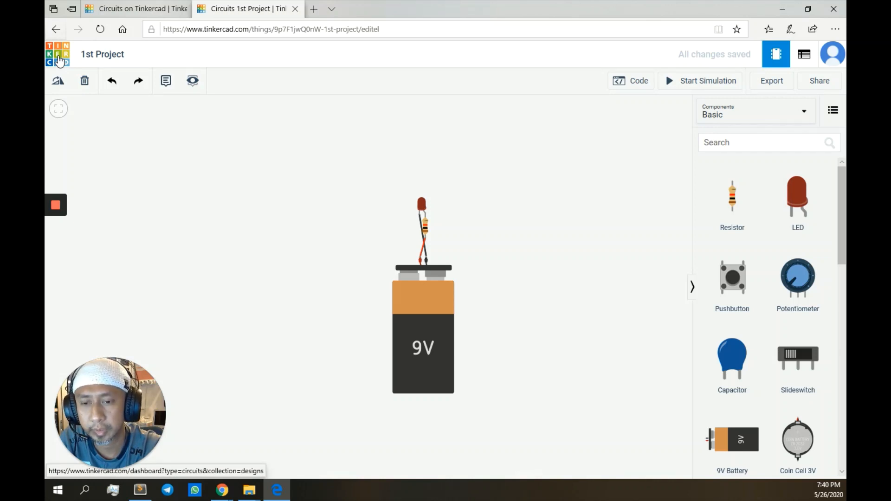
Step: Leave the '1st Project' editor via the Tinkercad logo to reach the dashboard's Circuits list
{"action": "left_click", "coordinate": [59, 60]}
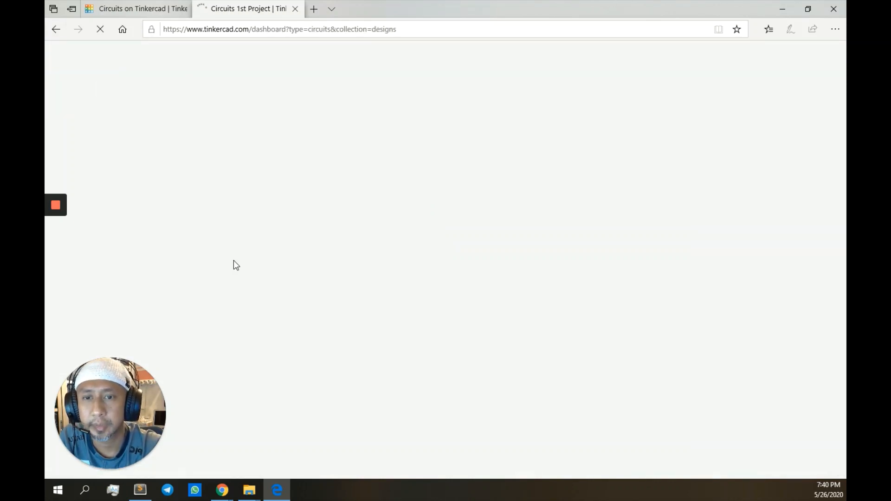